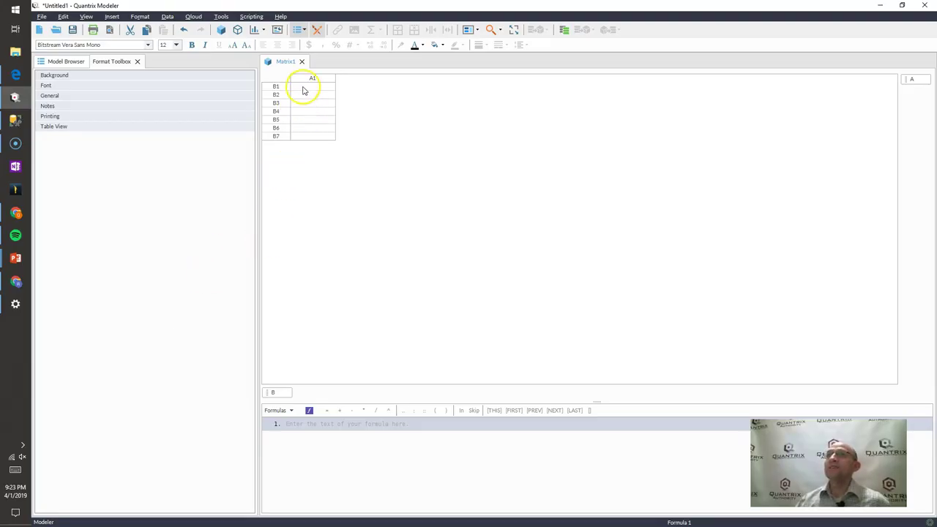
Enter the date 4/23/2021 in the B1 cell of column A1.
left_click(303, 87)
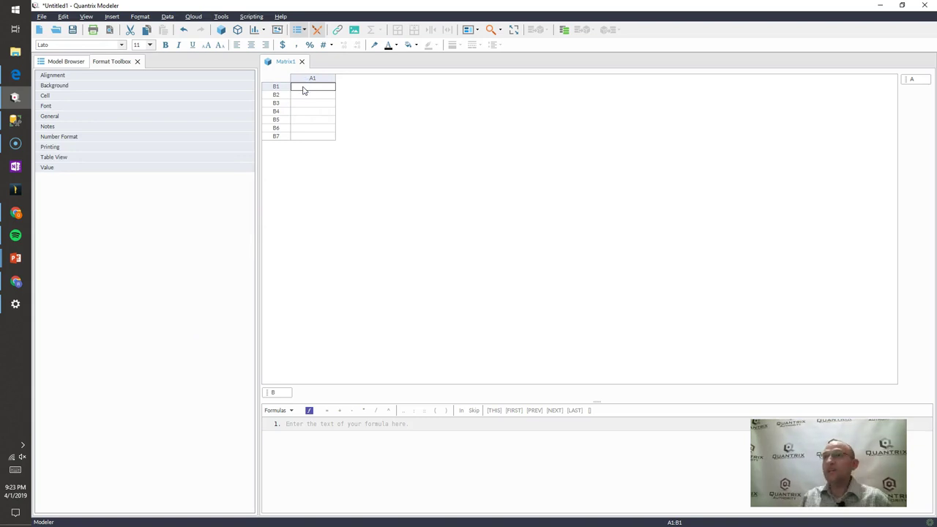
type("4/23/2")
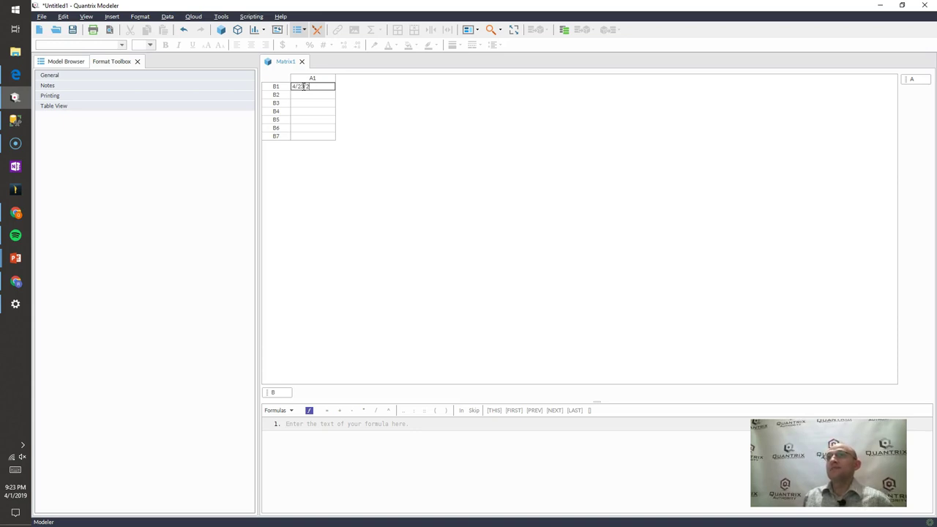
type("021")
key("Return")
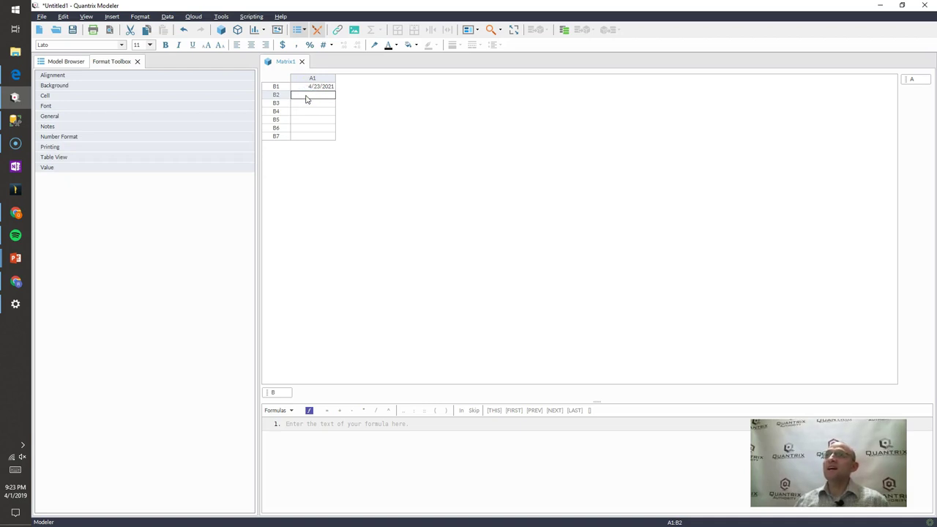
left_click(313, 87)
left_click(316, 96)
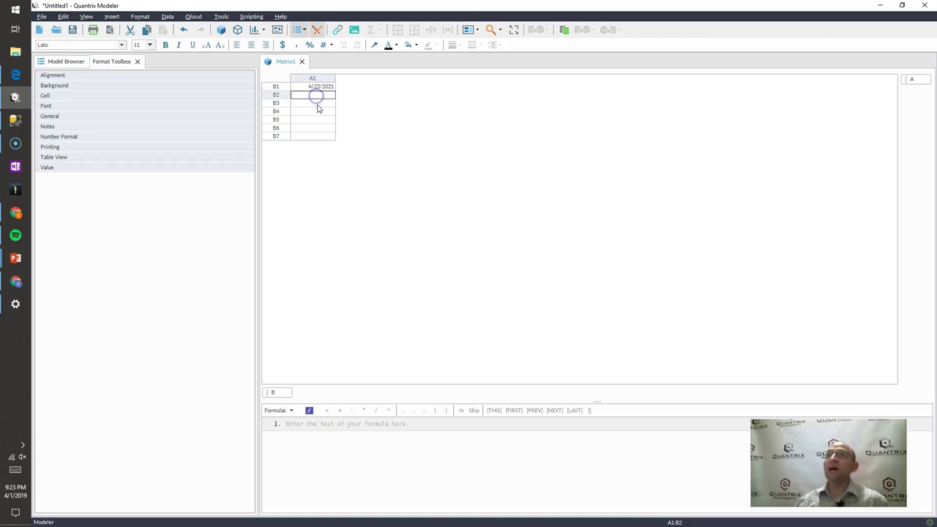
left_click_drag(312, 96, 312, 117)
left_click(310, 98)
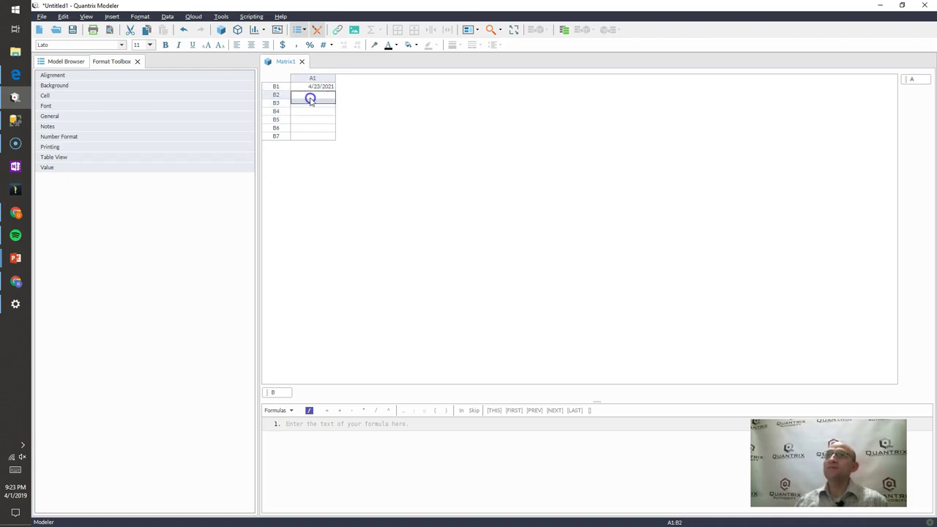
left_click(310, 103)
left_click(310, 112)
left_click(311, 119)
left_click(311, 128)
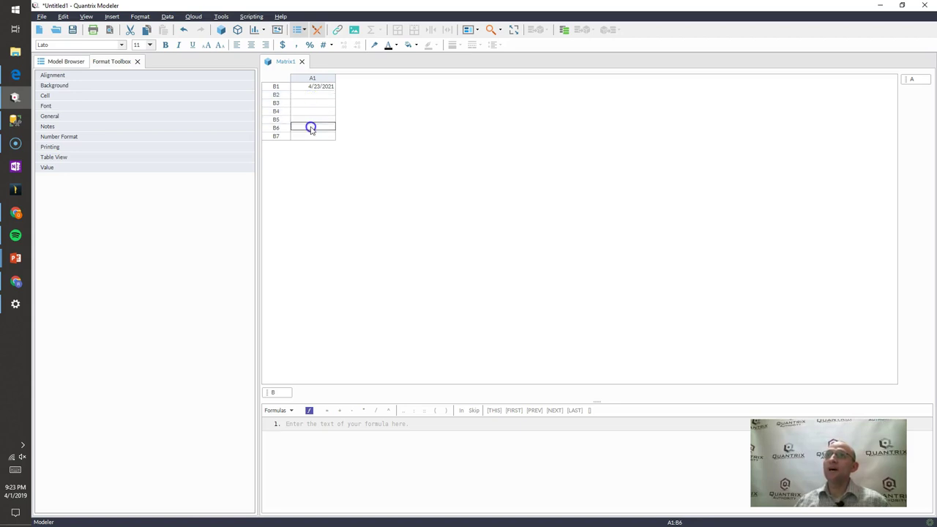
left_click(310, 136)
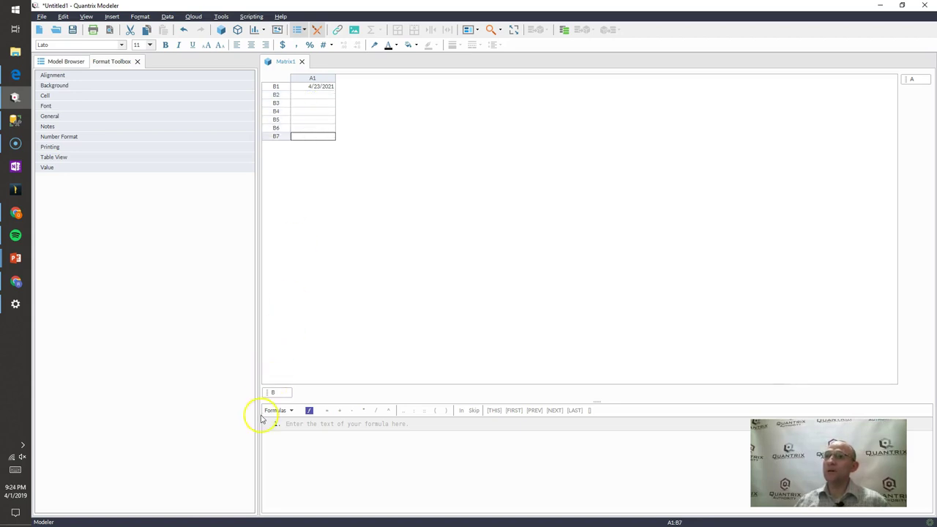
left_click(272, 137)
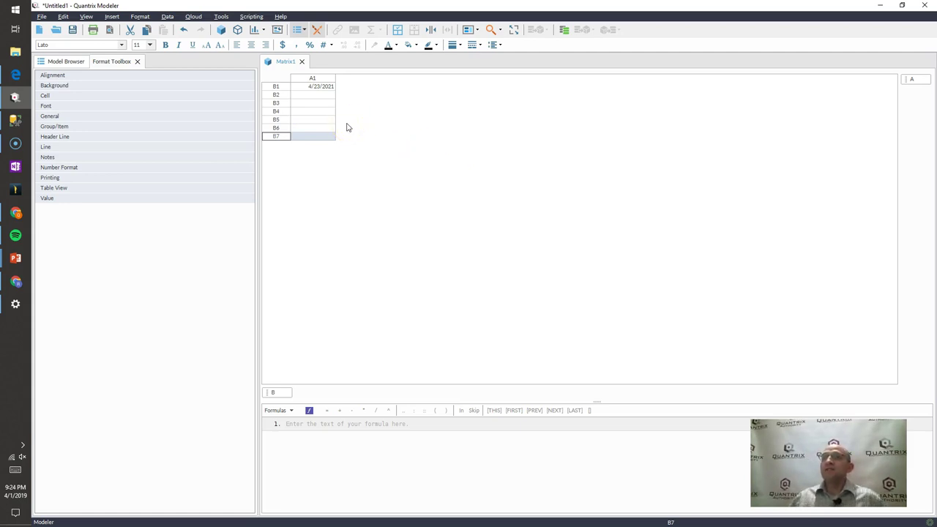
Enter the matrix's first formula as B = B[PREV] +1 so each item adds one to the preceding item.
left_click(320, 424)
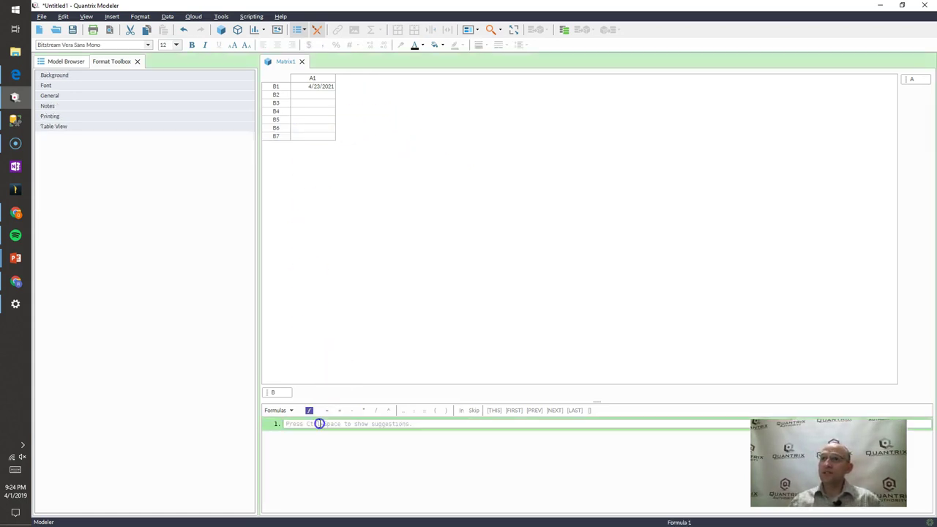
type("B = B")
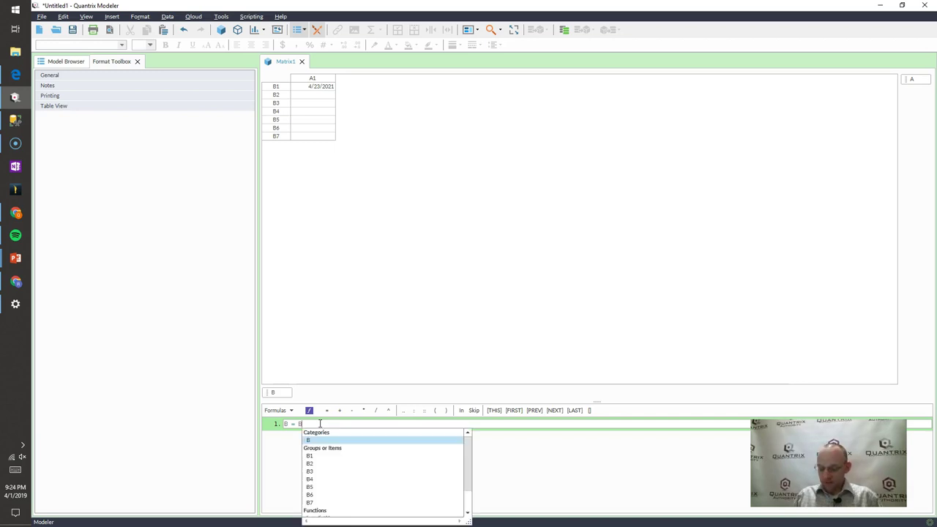
type("[prev")
key("Return")
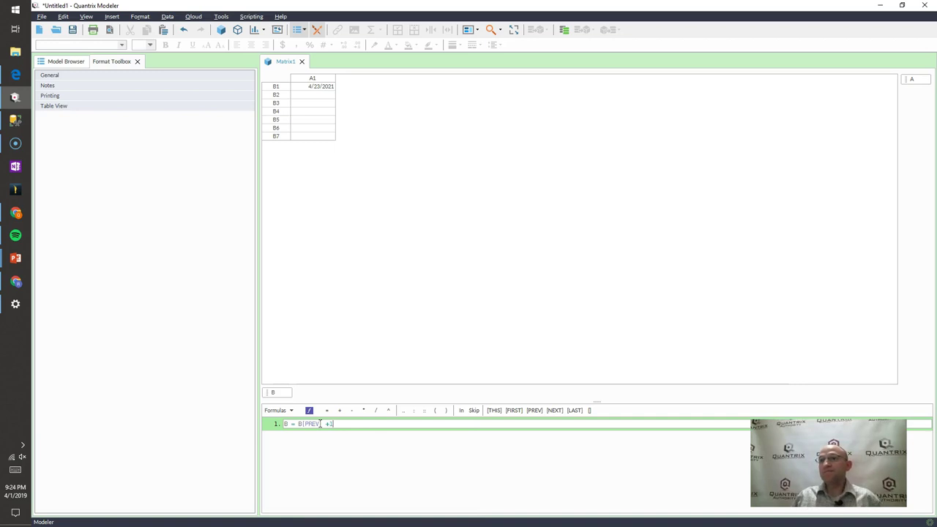
key("Return")
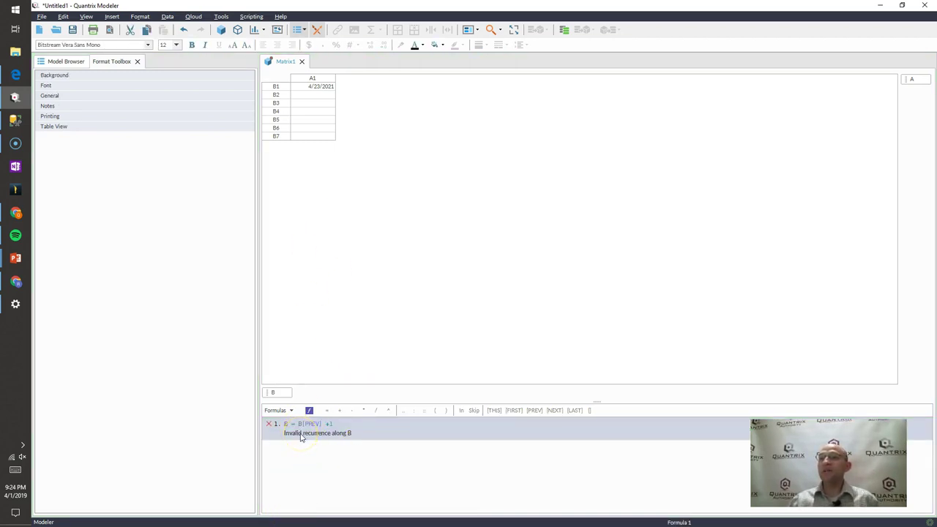
Add a second line, skip B1, to the B = B[PREV] +1 formula to exclude the first item.
left_click(383, 427)
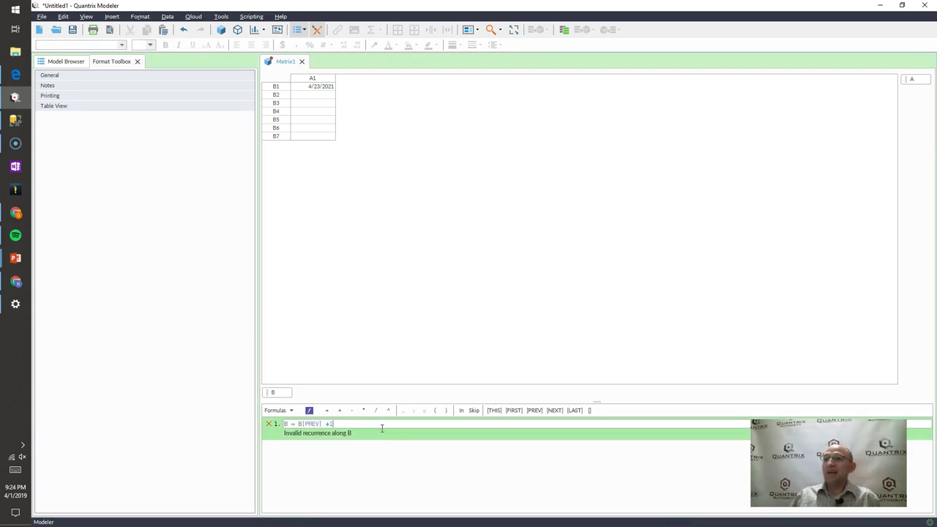
key("Return")
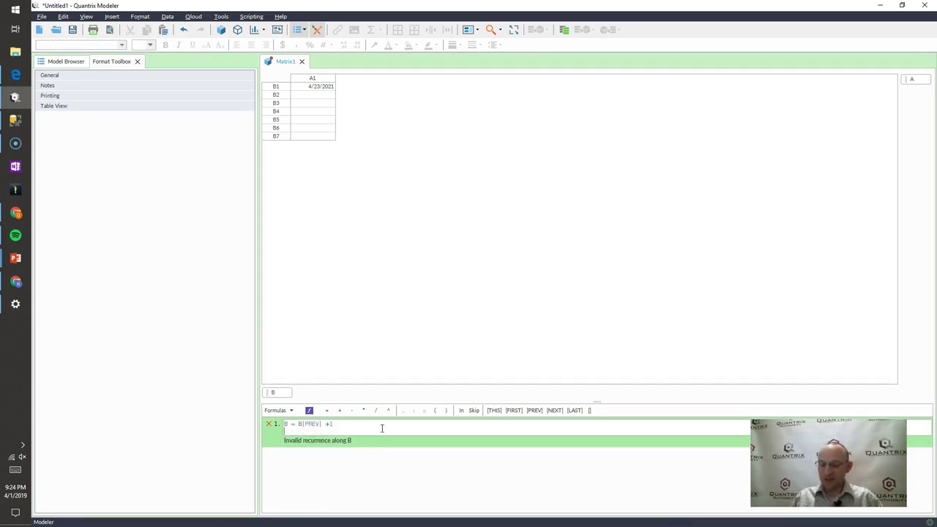
type("skip")
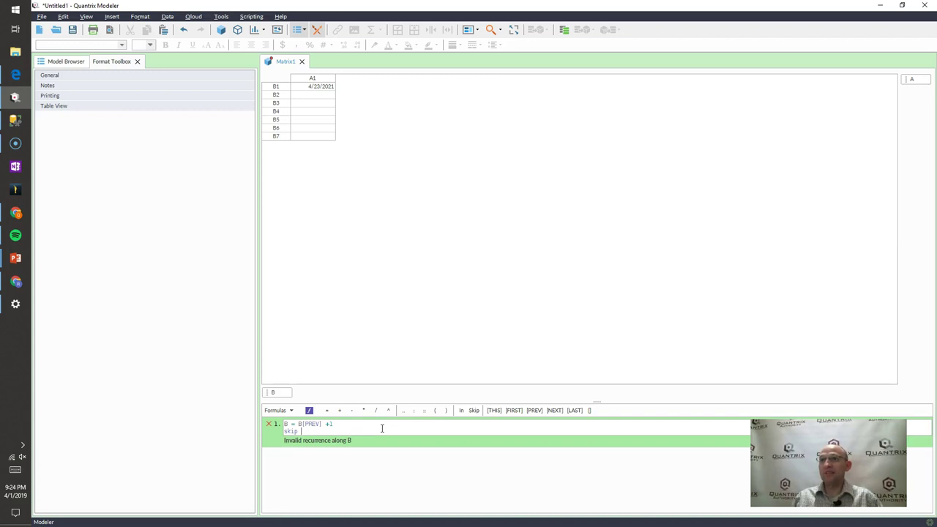
type(" B1")
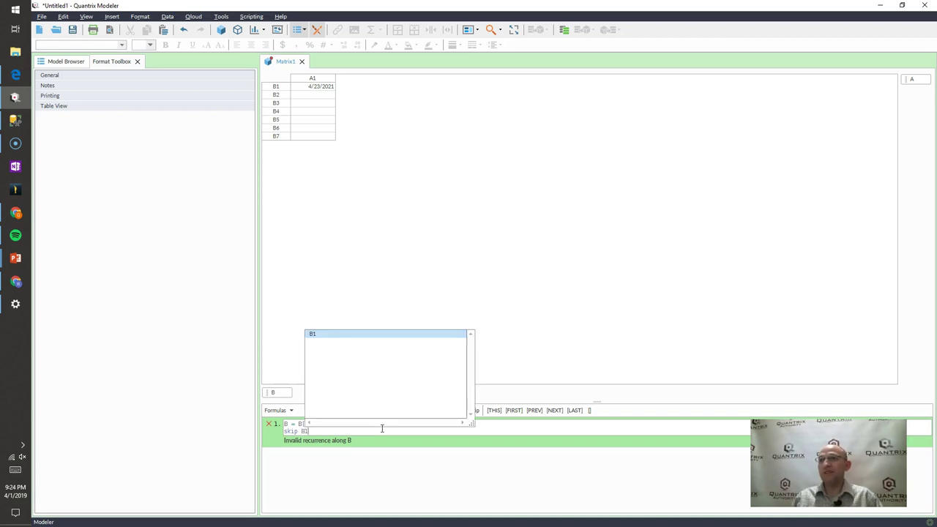
key("Return")
key("Return")
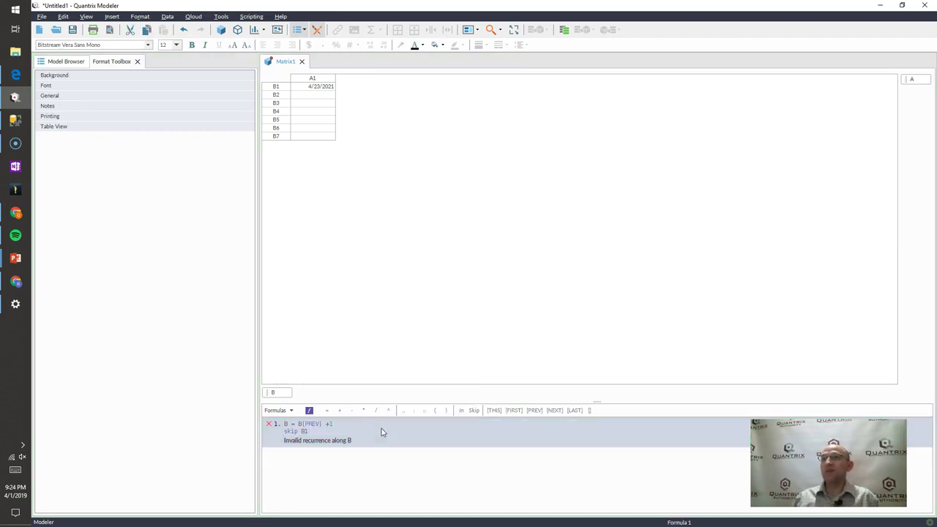
Replace B1 in the formula's skip clause with B[FIRST].
left_click(322, 431)
double_click(322, 431)
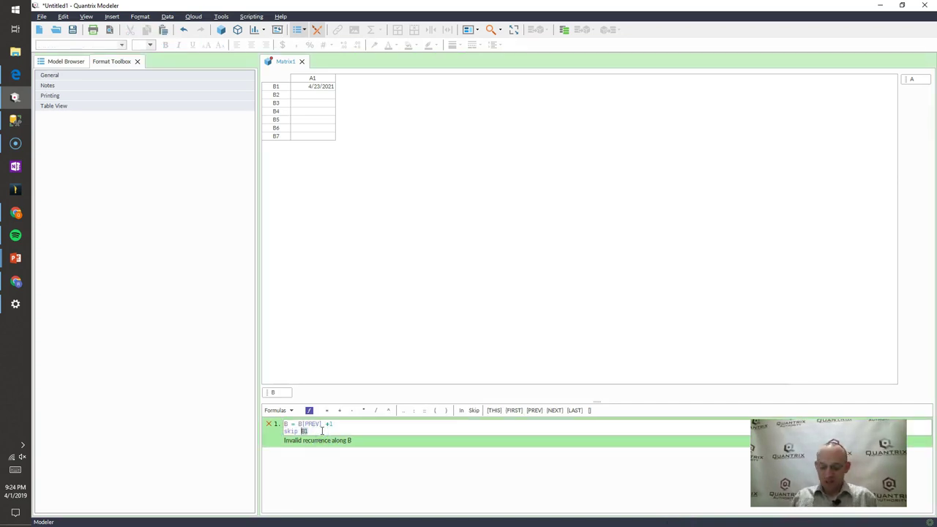
type("B[f")
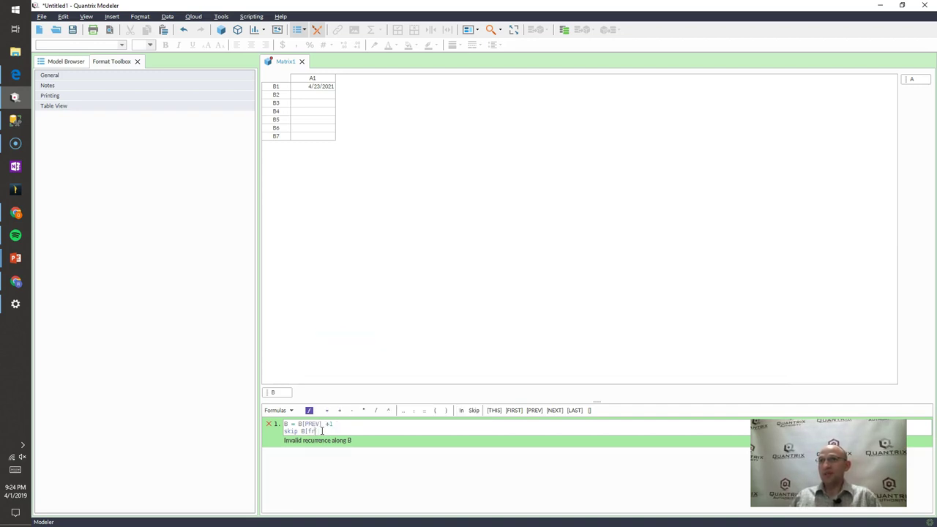
type("ir")
key("Return")
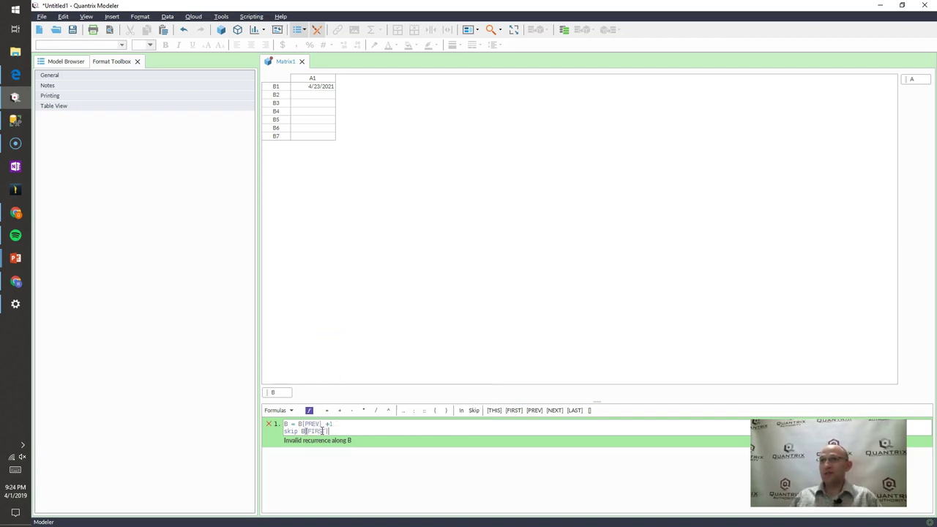
key("Return")
left_click(307, 86)
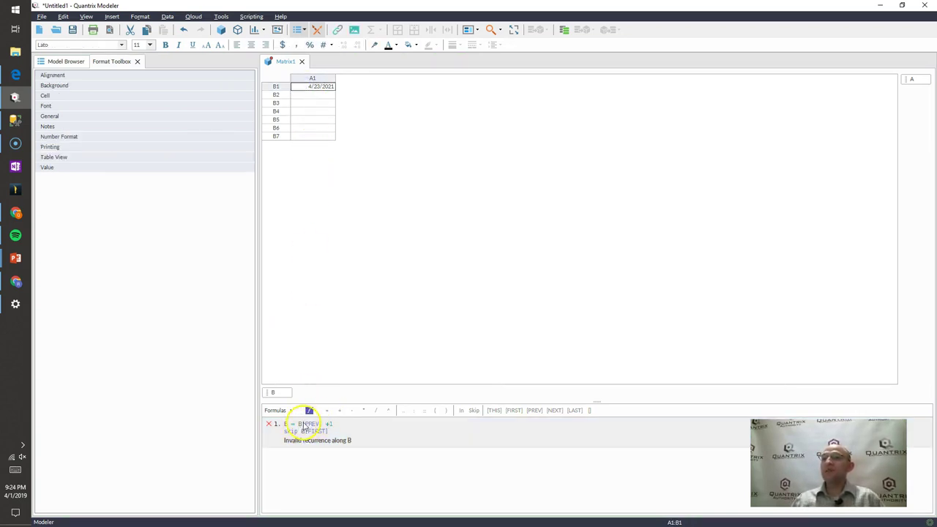
left_click(276, 86)
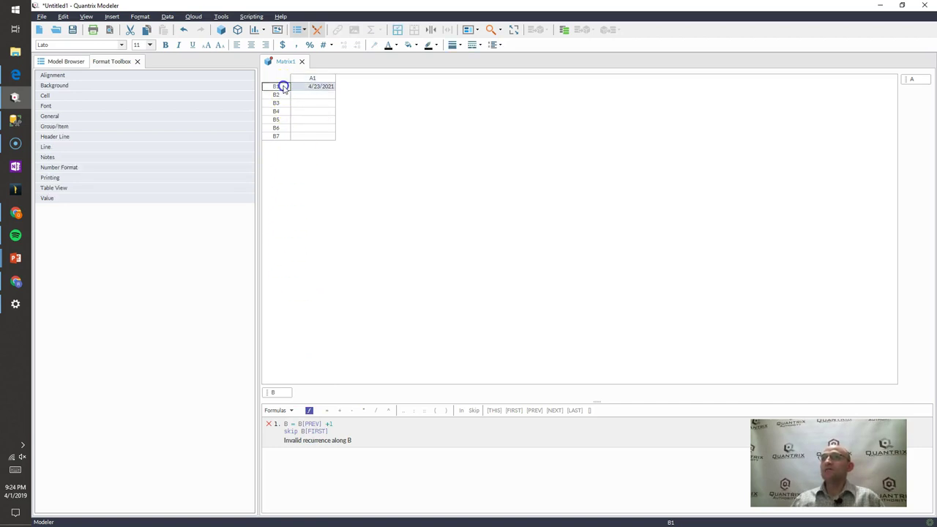
left_click(297, 86)
left_click(276, 87)
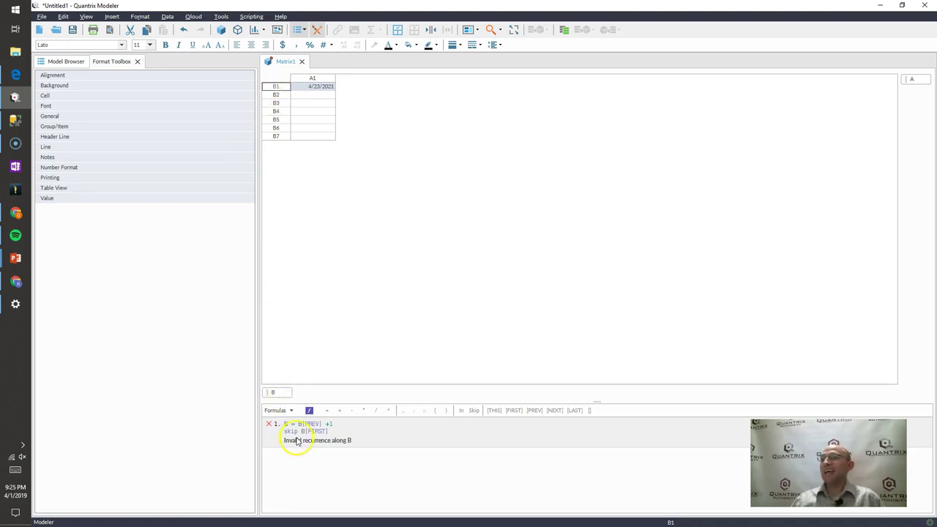
left_click(279, 87)
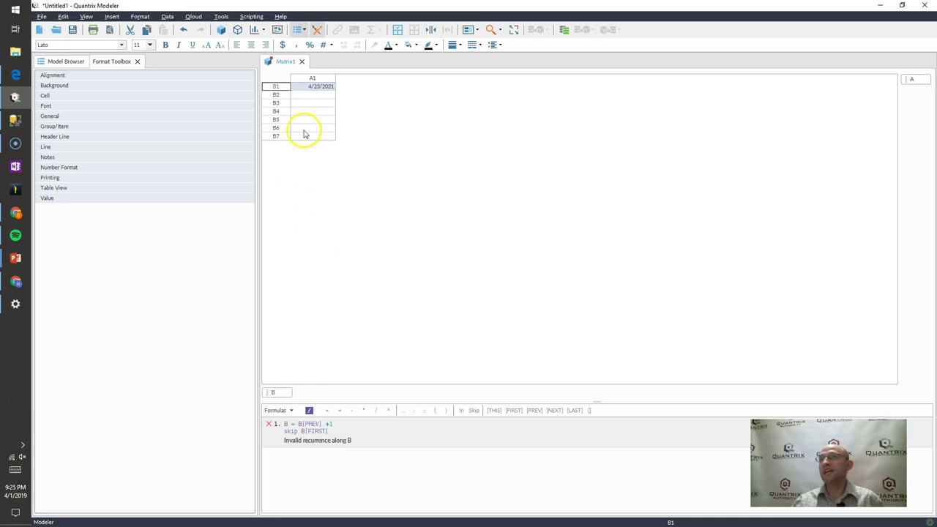
Insert a tilde before PREV so the formula's first line reads B = B[~PREV] + 1, and apply it.
left_click(308, 424)
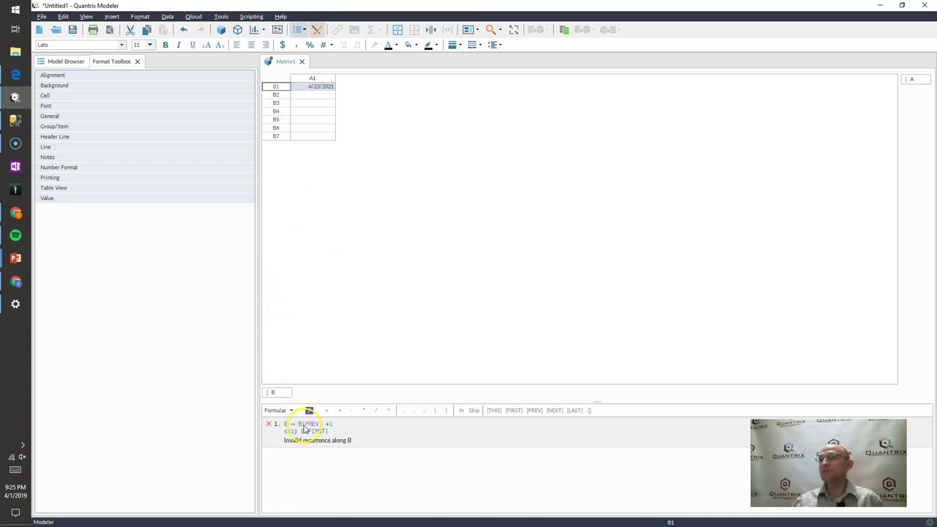
left_click(308, 425)
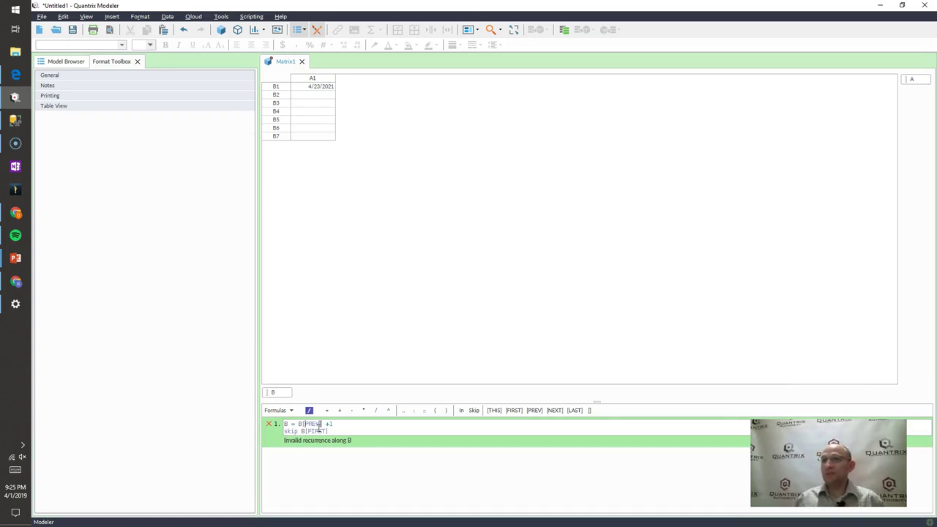
type("~")
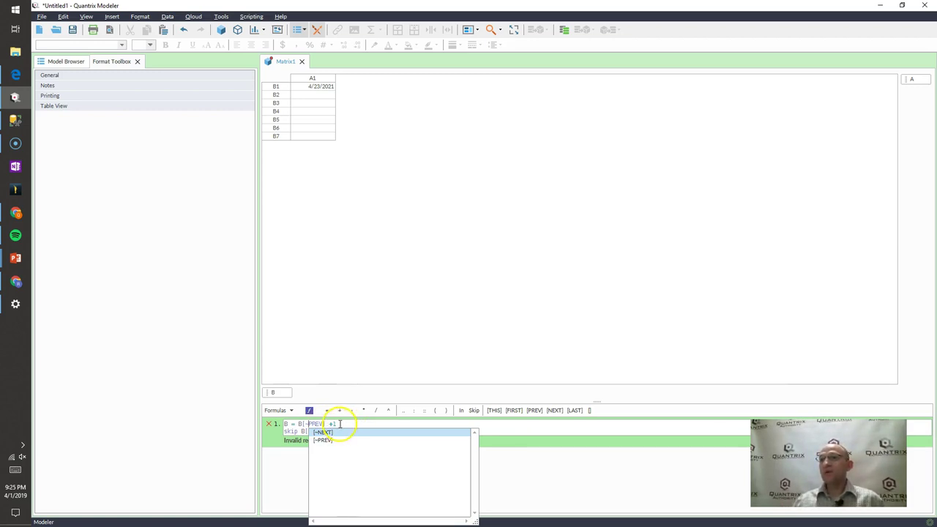
left_click(332, 423)
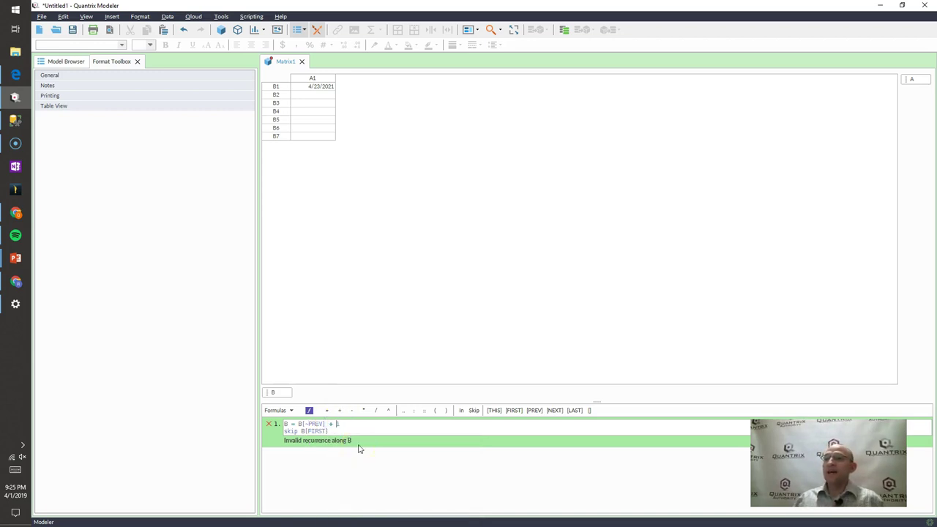
key("Return")
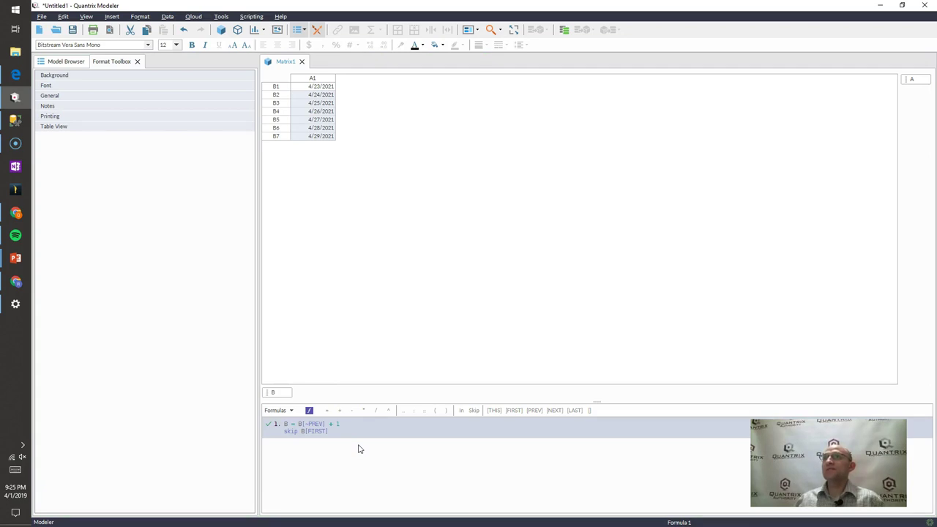
mouse_move(418, 360)
left_mouse_down()
mouse_move(345, 429)
mouse_move(335, 424)
mouse_move(316, 441)
left_mouse_up()
left_click(333, 429)
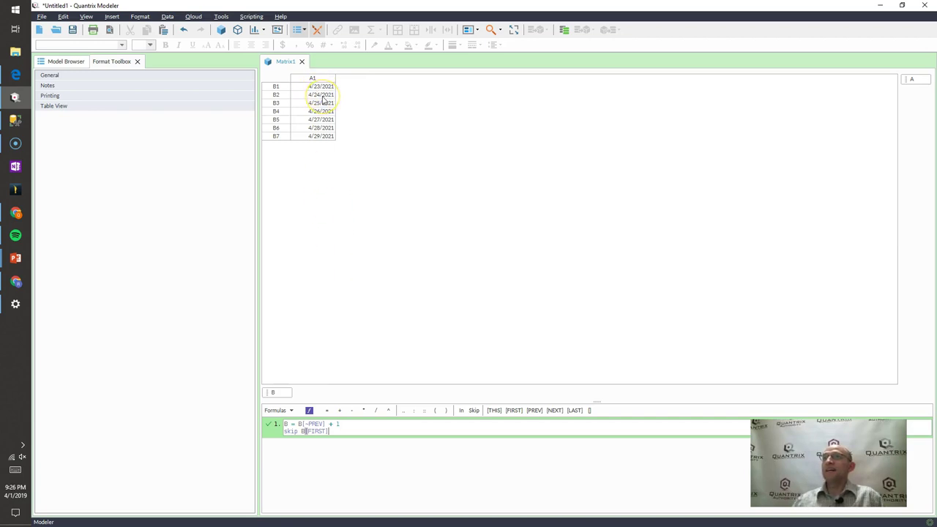
Add four items after B7 in category B, extending the date rows through B11.
left_click(273, 129)
left_click(276, 136)
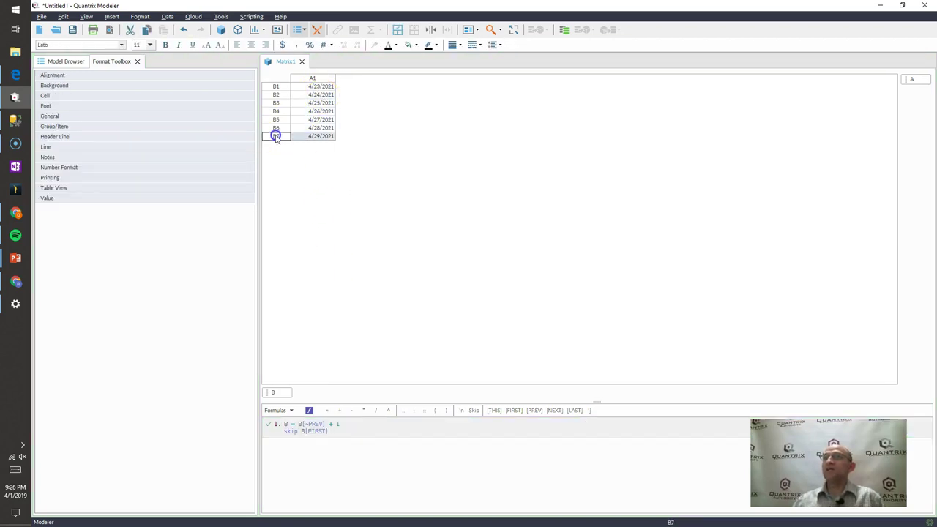
key("Return")
key("Return")
key("Return")
key("Return")
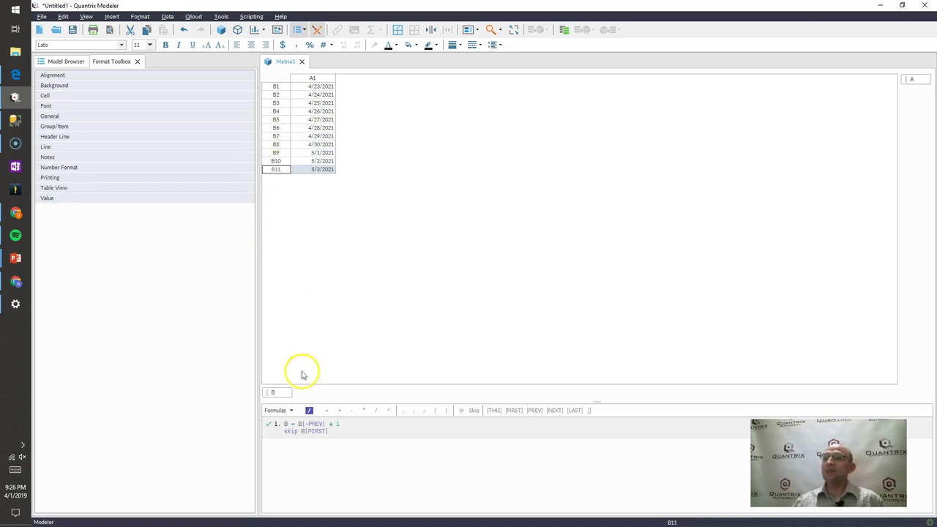
Comment out the skip B[FIRST] line of the formula with // and apply the change.
left_click(339, 432)
triple_click(340, 432)
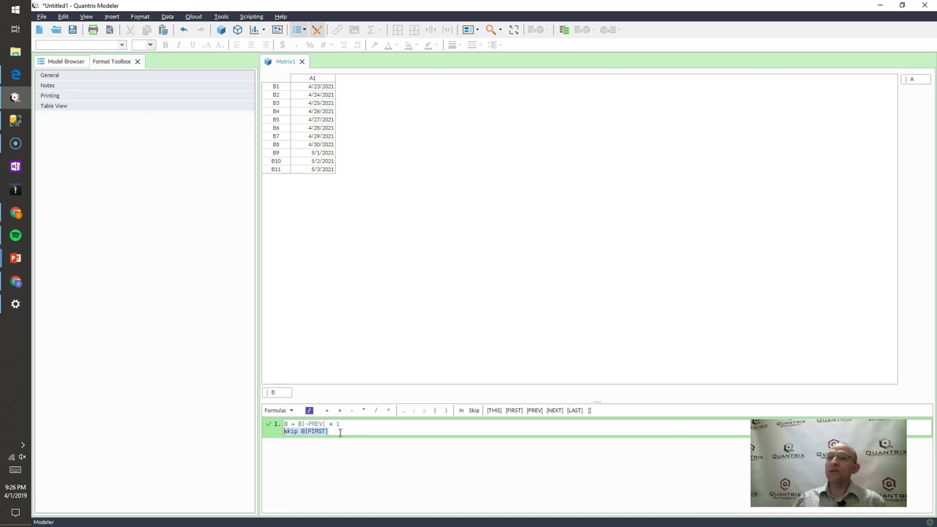
key("Left")
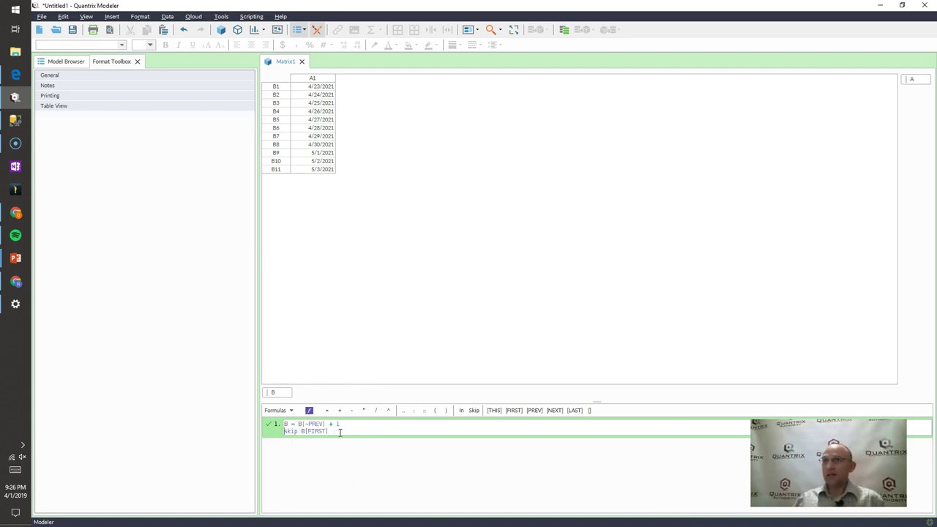
type("//")
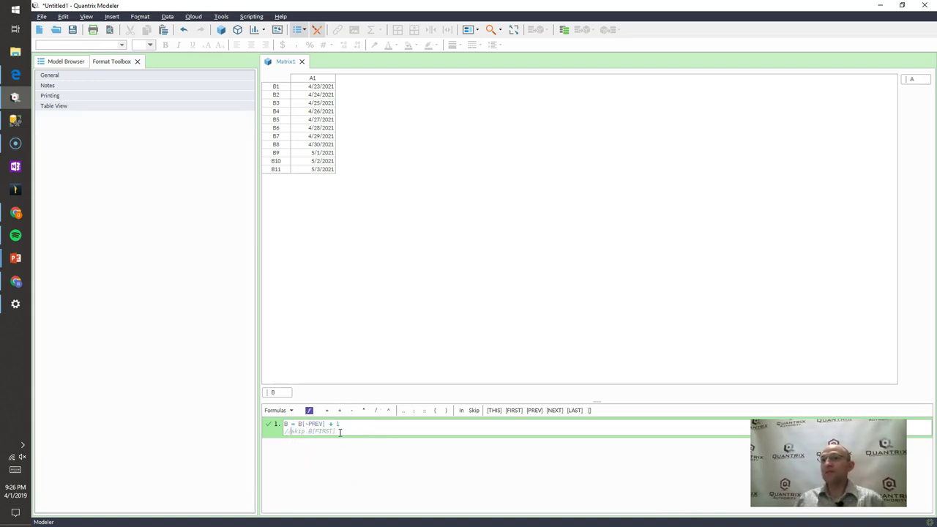
key("Return")
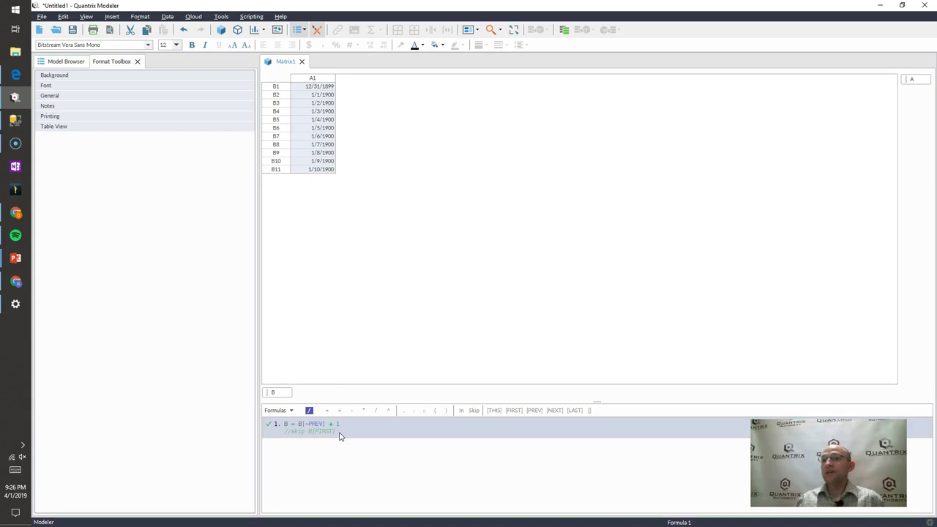
Format the A1 column's values as comma-style numbers instead of dates.
left_click(318, 87)
left_click(281, 87)
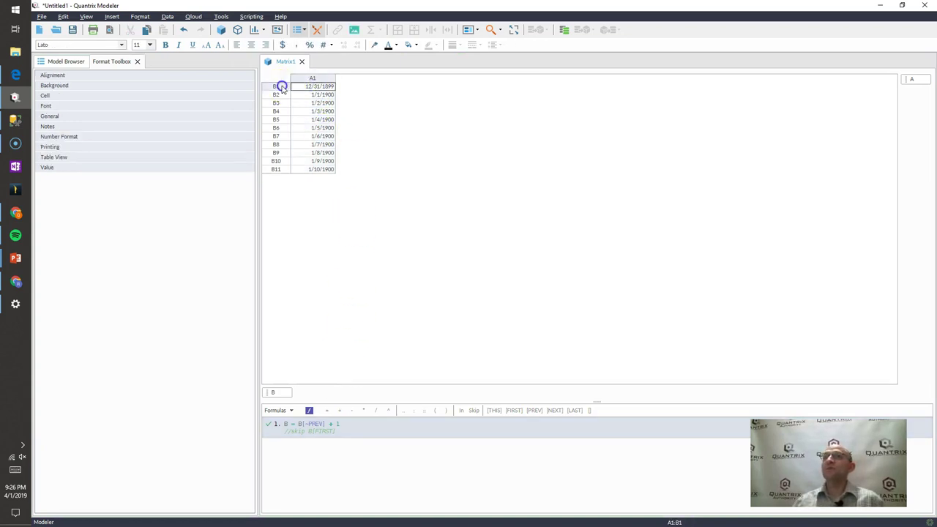
left_click(313, 89)
left_click(312, 80)
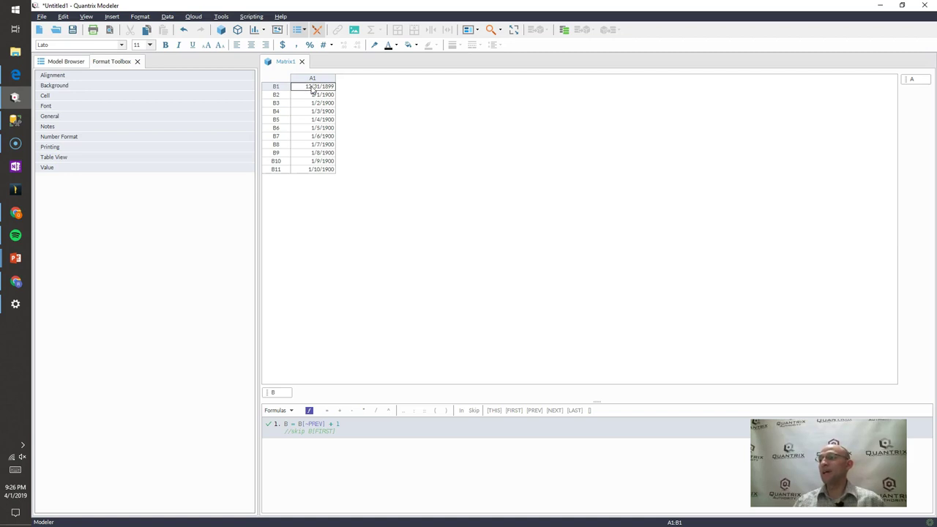
left_click(324, 94)
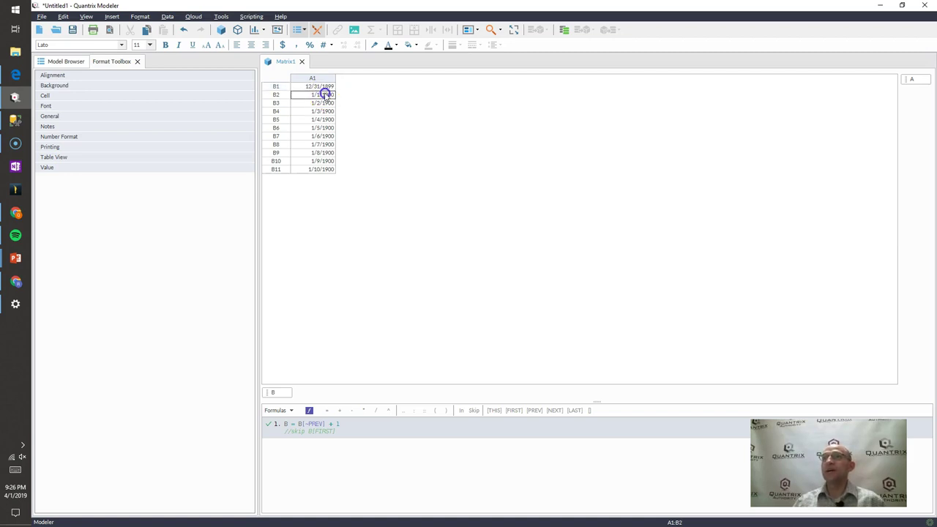
left_click(325, 104)
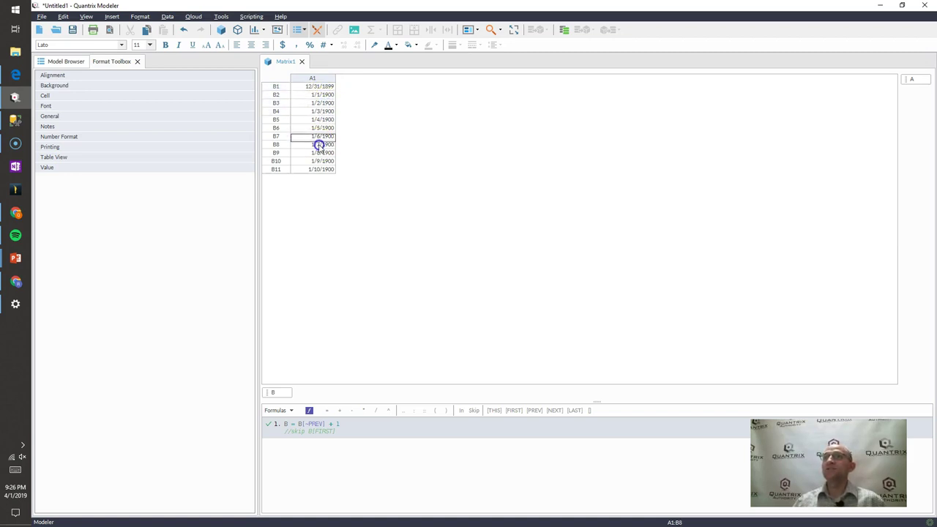
left_click(309, 76)
left_click(308, 77)
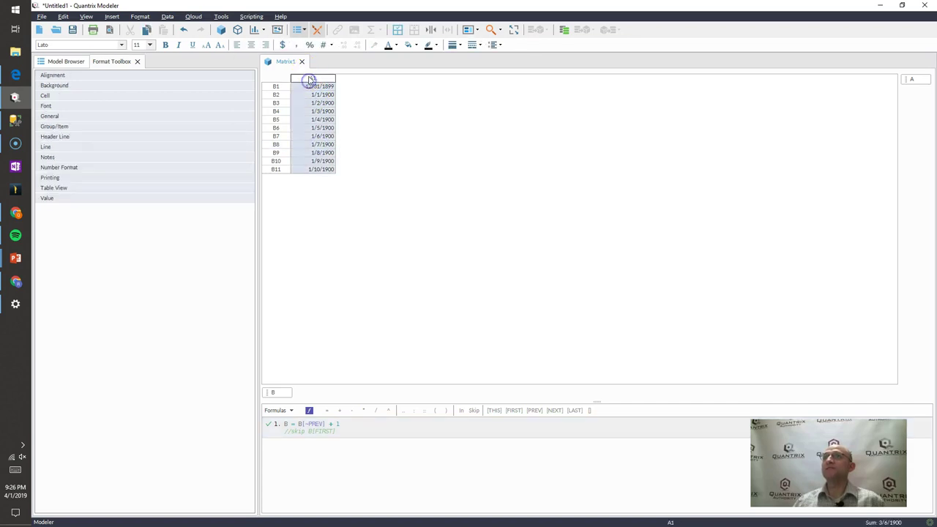
left_click(301, 46)
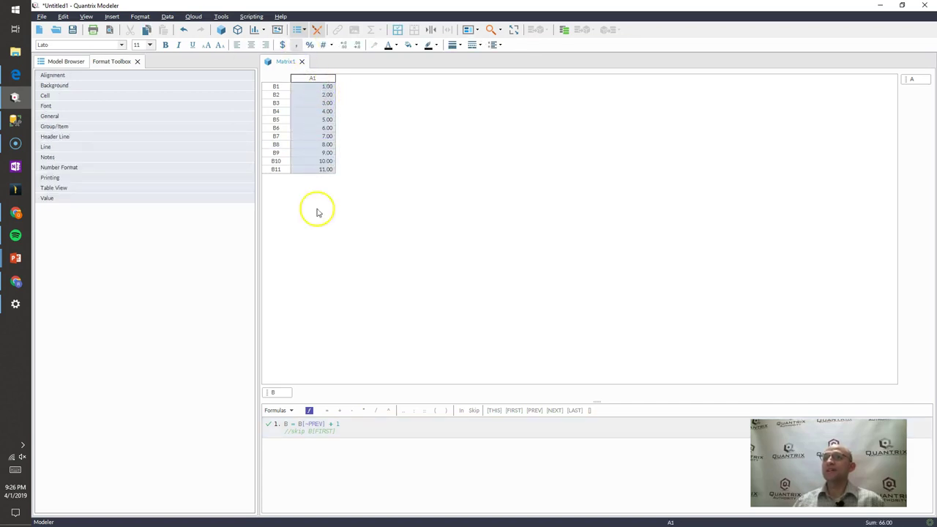
Uncomment the skip B[FIRST] line by removing its // prefix and apply the formula.
left_click(305, 428)
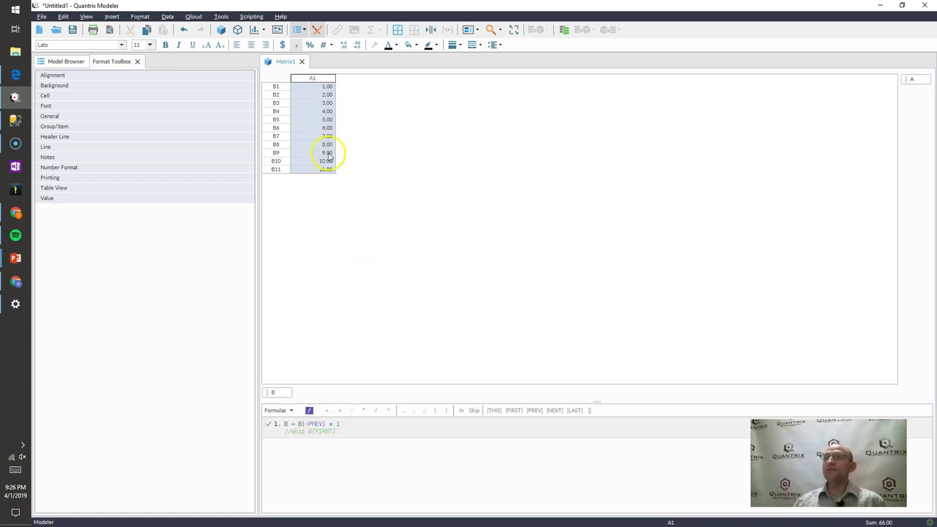
left_click(320, 86)
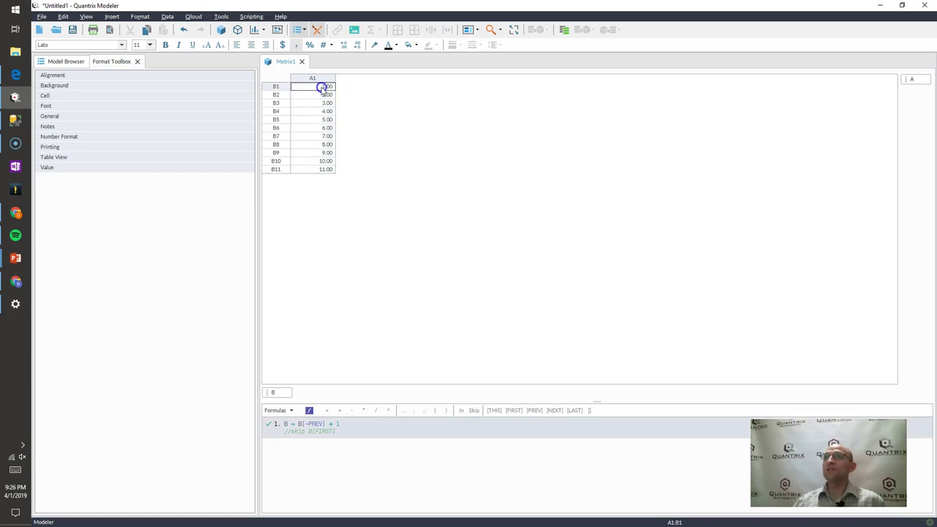
left_click(327, 433)
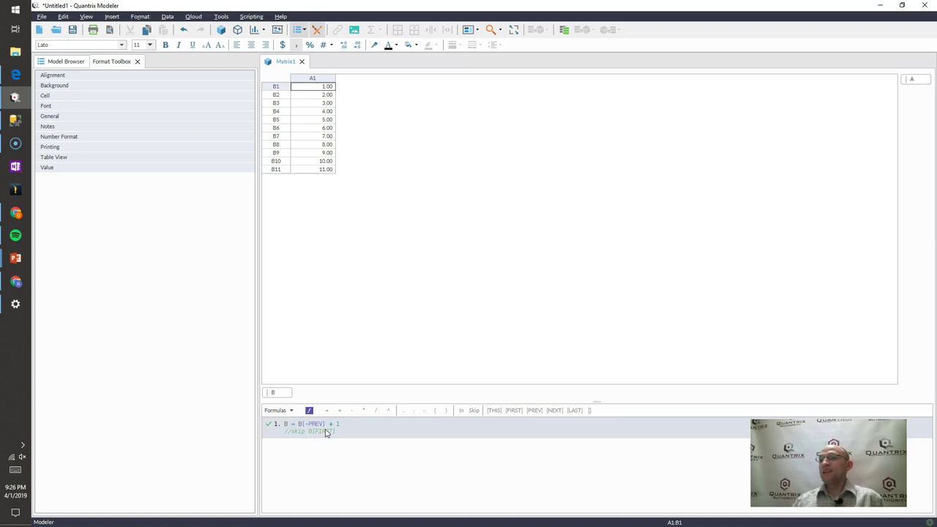
left_click(306, 425)
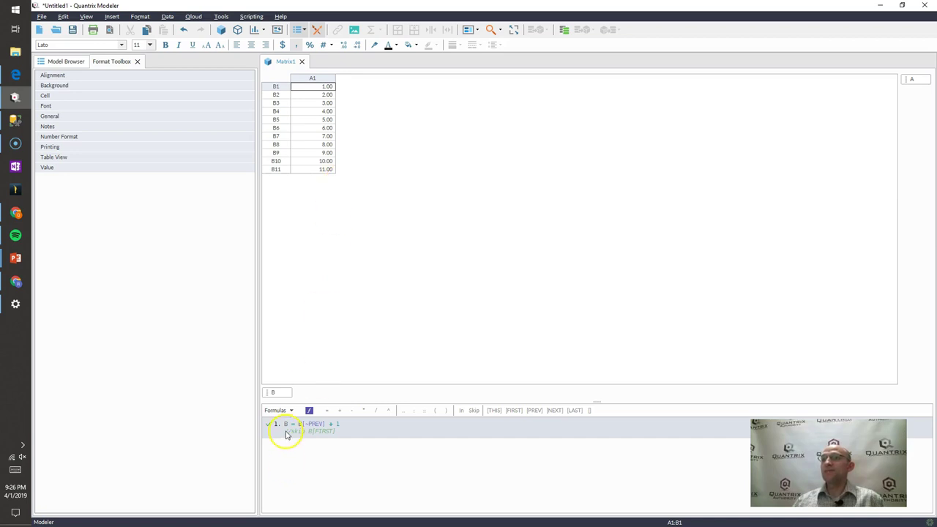
left_click(293, 435)
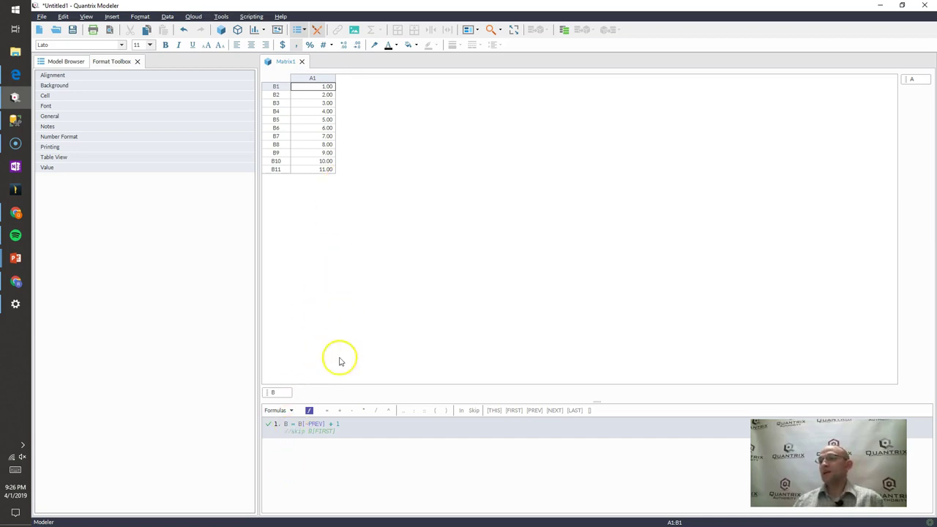
left_click(292, 435)
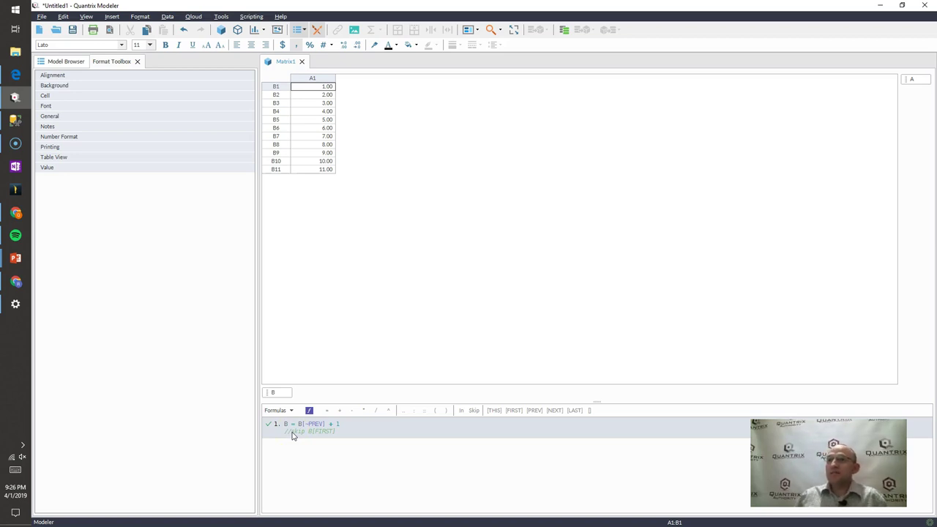
left_click(292, 435)
left_click(345, 487)
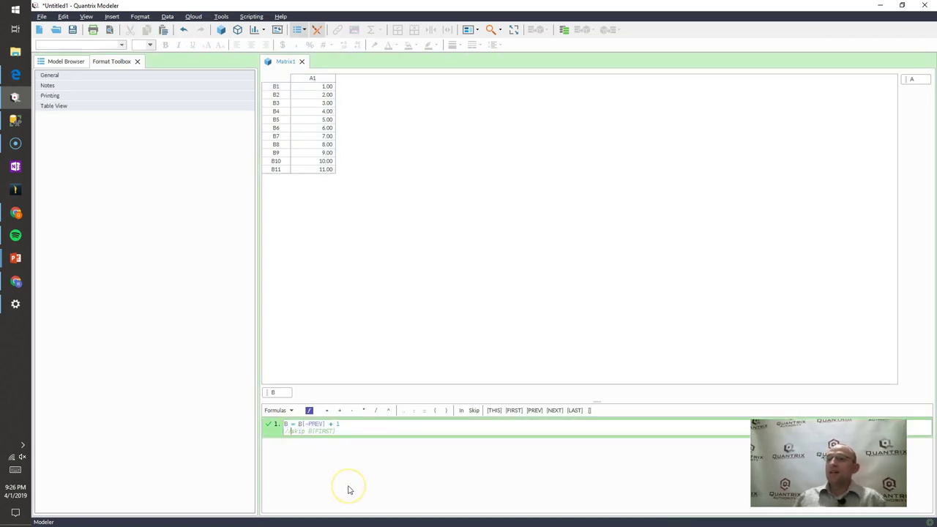
key("BackSpace")
key("BackSpace")
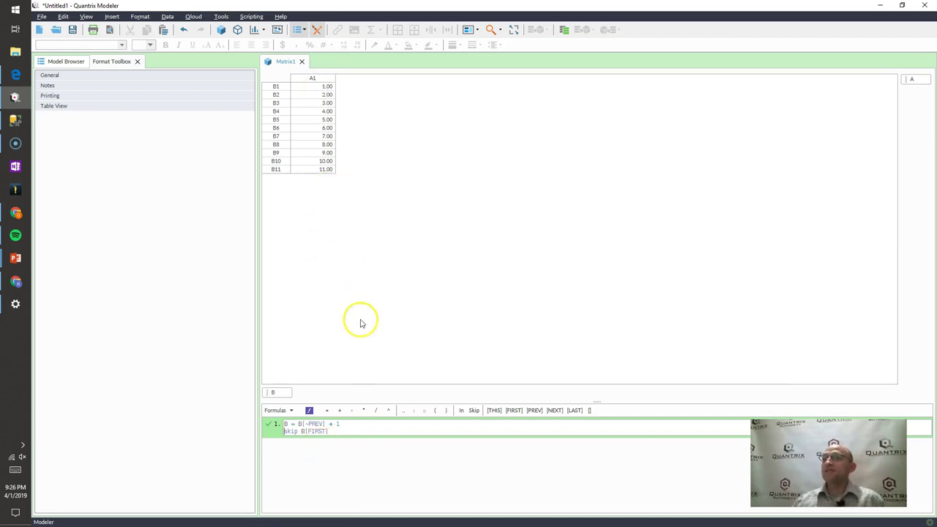
key("Return")
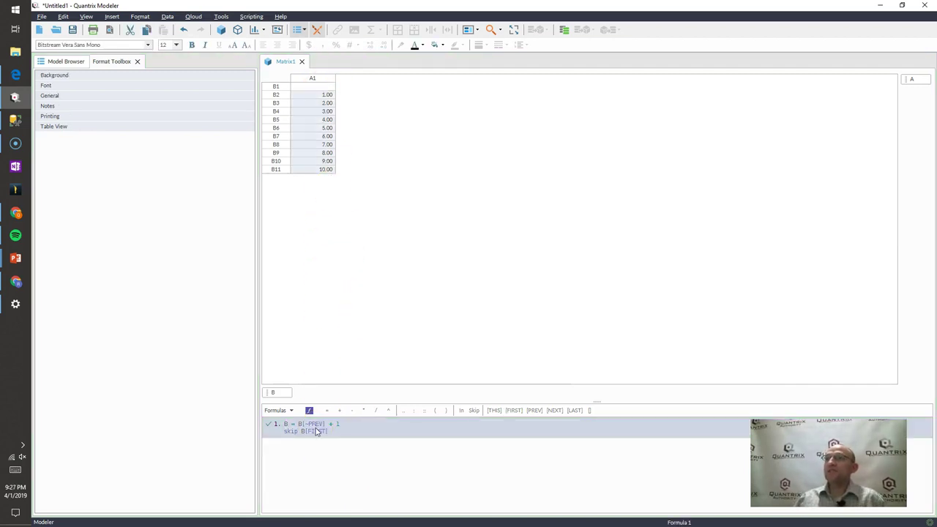
Enter the start date 4/22/2020 in cell A1:B1.
left_click(316, 89)
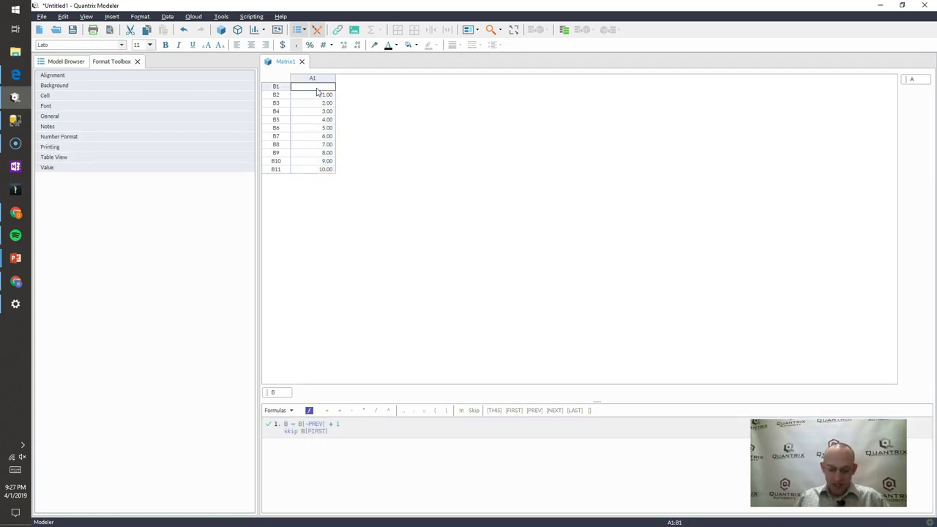
type("4/2")
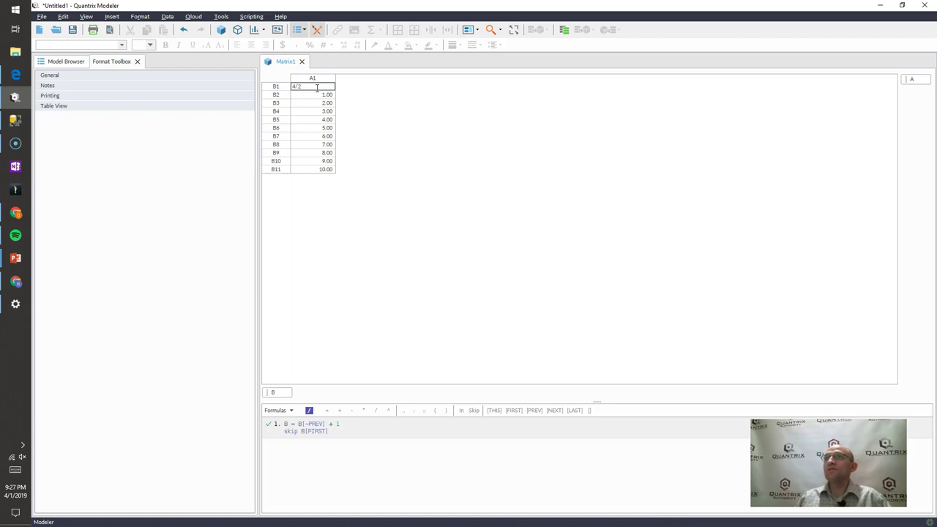
type("2/2020")
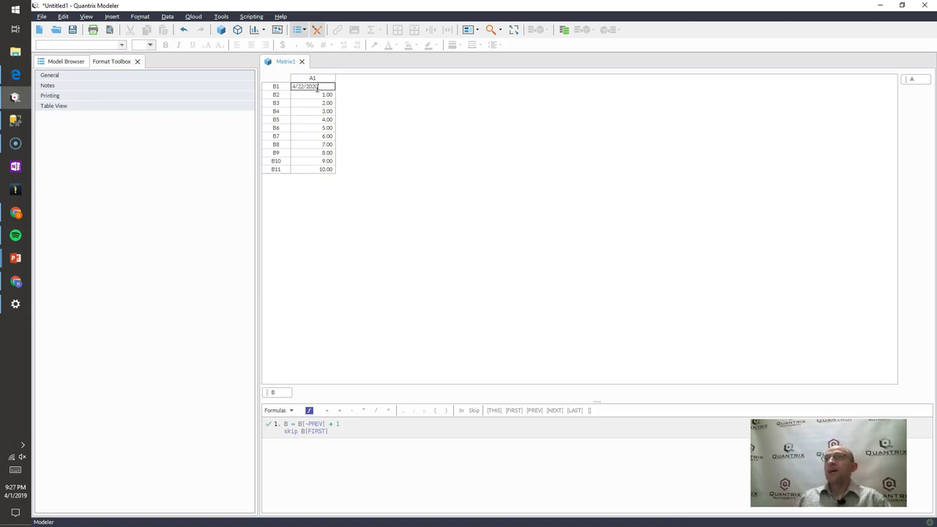
key("Return")
Apply the *1/8/16 date format to the whole A1 column.
left_click(313, 78)
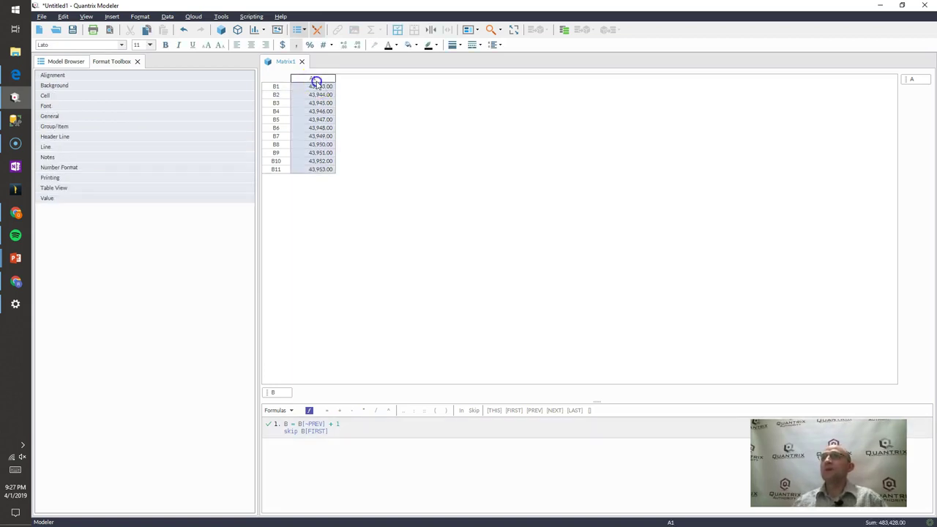
left_click(331, 44)
mouse_move(355, 100)
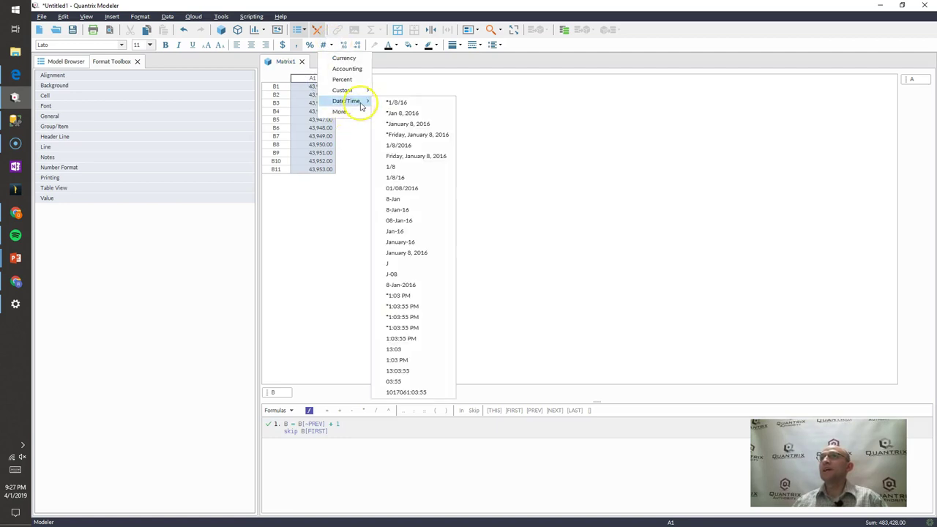
left_click(394, 101)
left_click(316, 89)
left_click(320, 96)
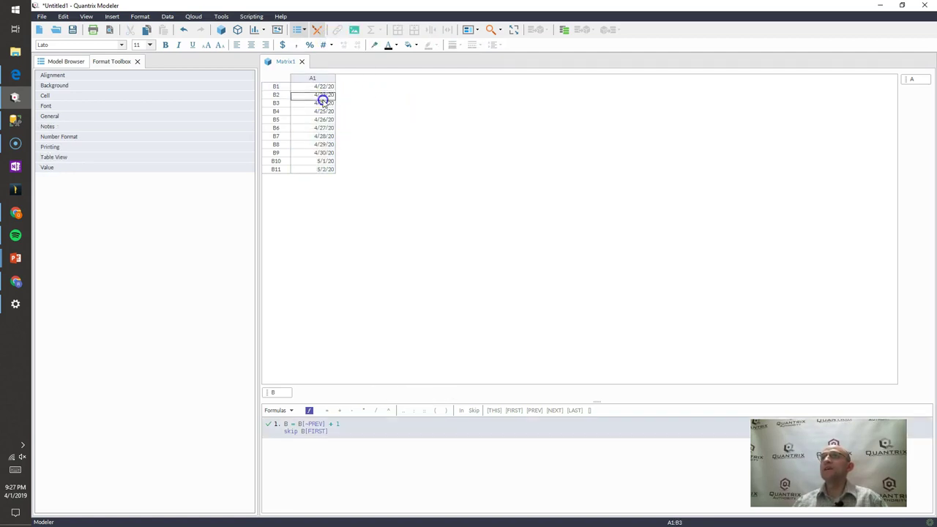
left_click(308, 424)
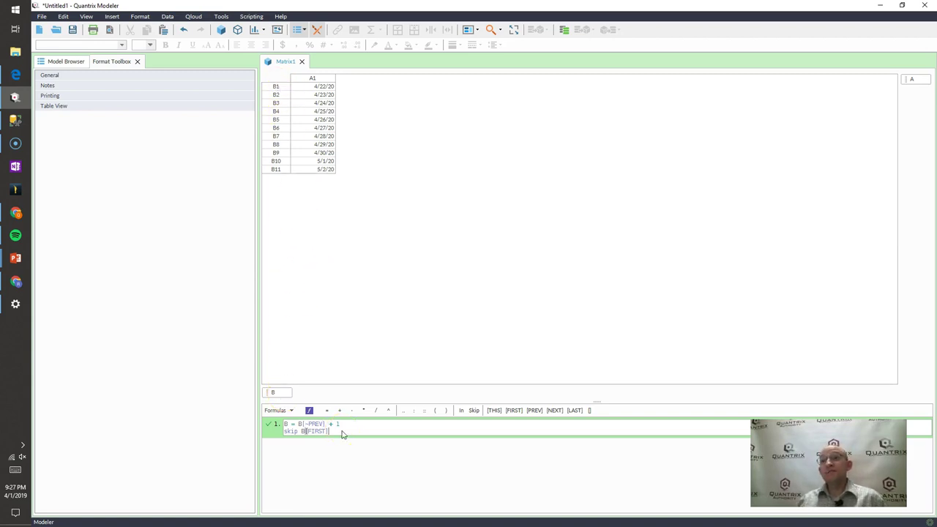
key("Escape")
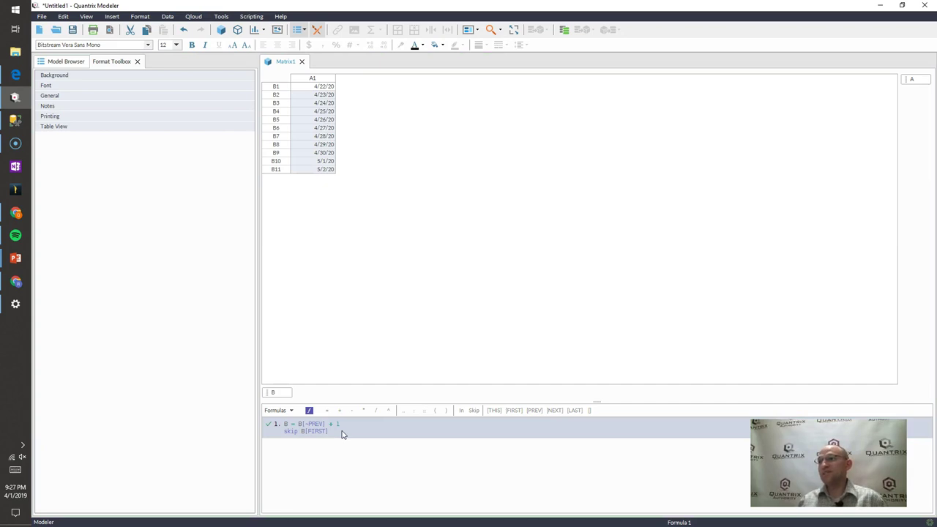